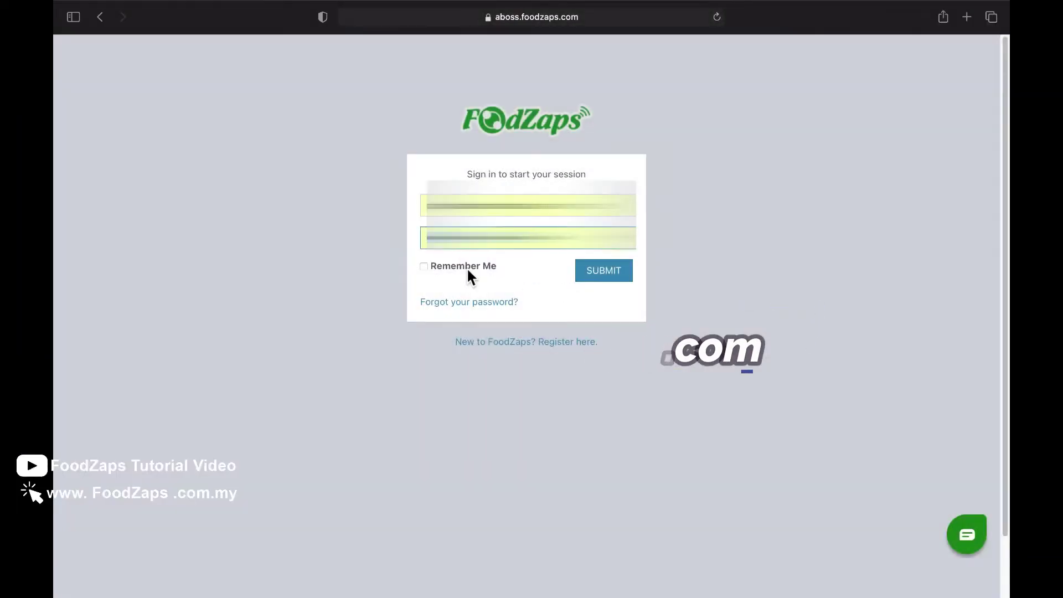
Sign in to aboss.foodzaps.com with the autofilled credentials and Remember Me ticked.
click(465, 267)
click(605, 275)
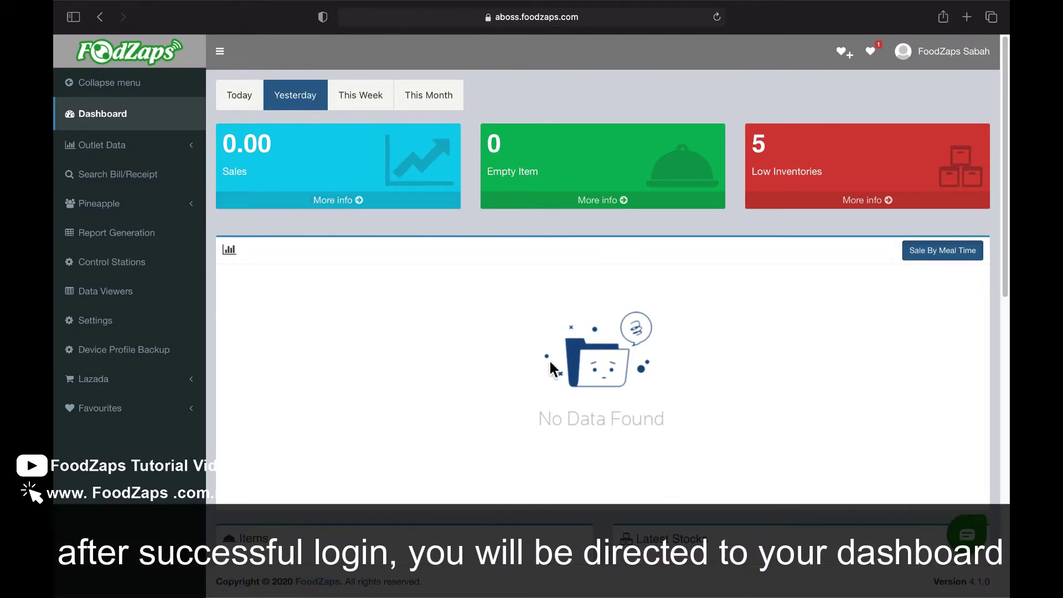
Switch the dashboard figures to This Week, then to This Month.
click(374, 101)
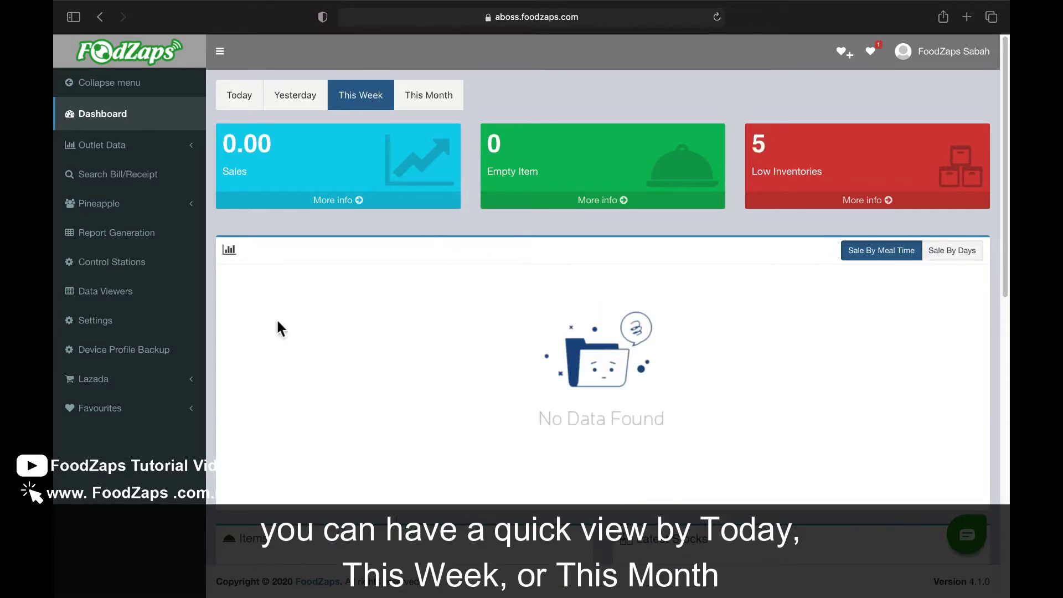
click(449, 102)
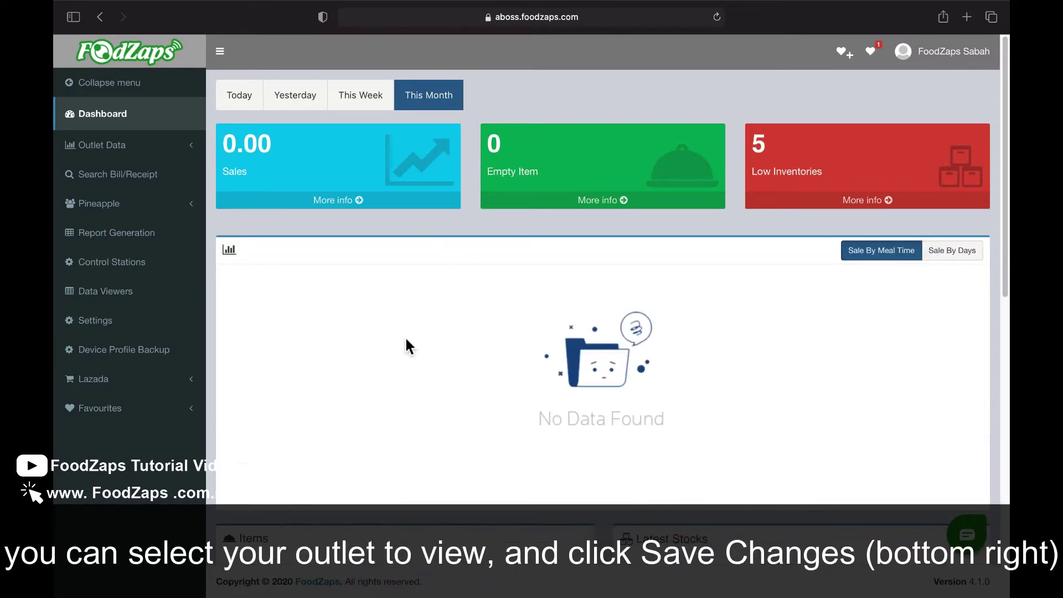
Filter the outlet summary to Xiaomi MI 9 and Samsung Tab A for Last Month.
click(192, 154)
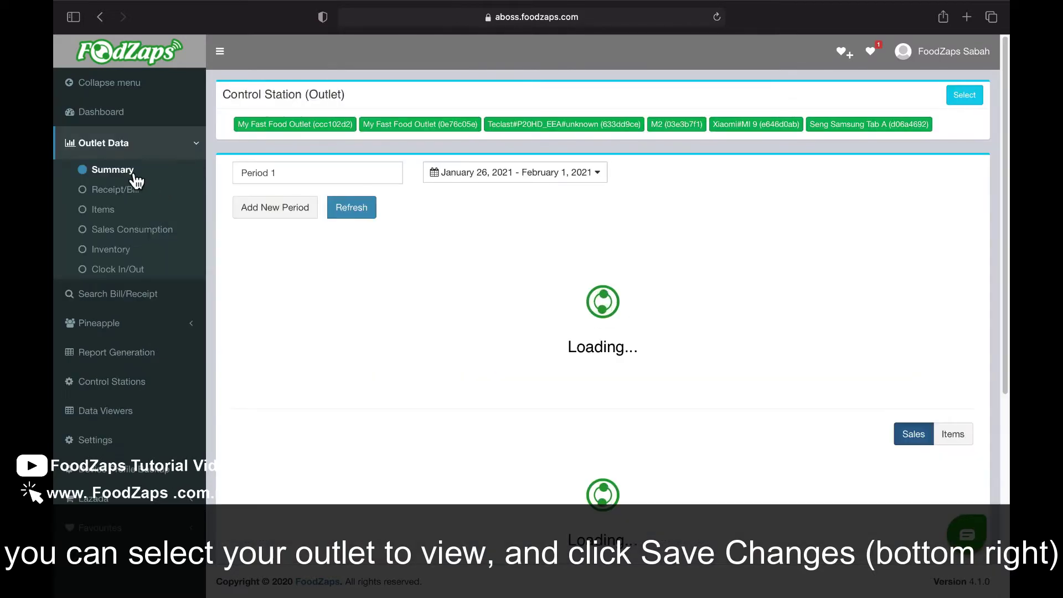
click(968, 98)
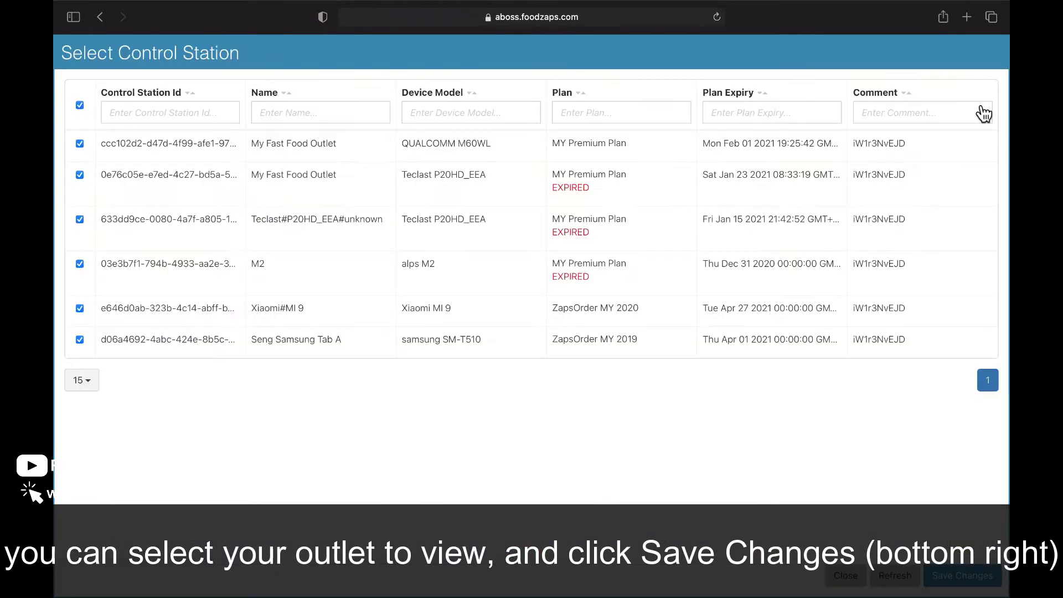
click(79, 106)
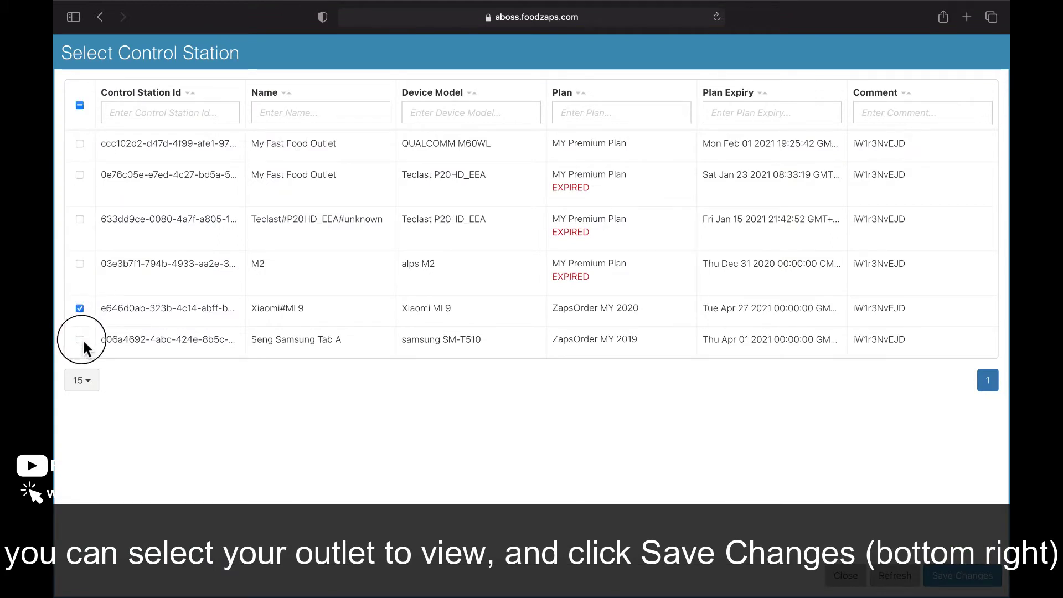
click(979, 582)
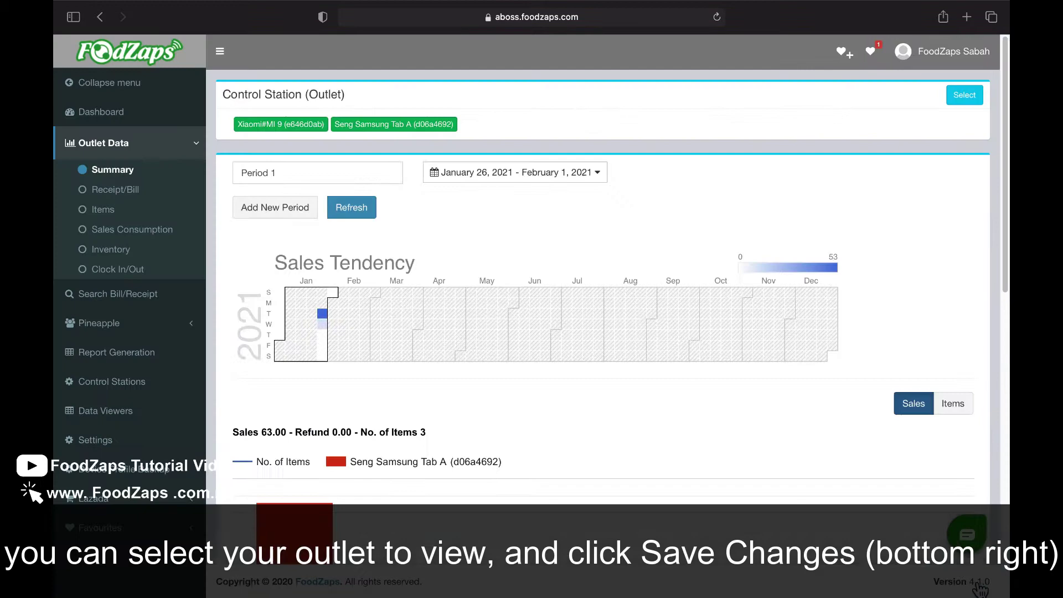
click(481, 185)
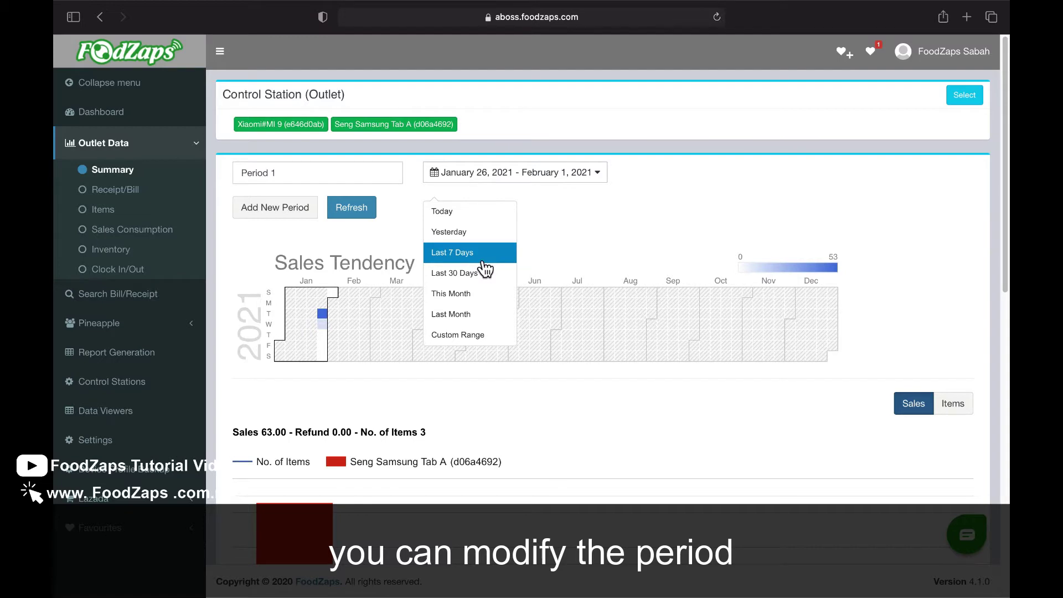
click(452, 314)
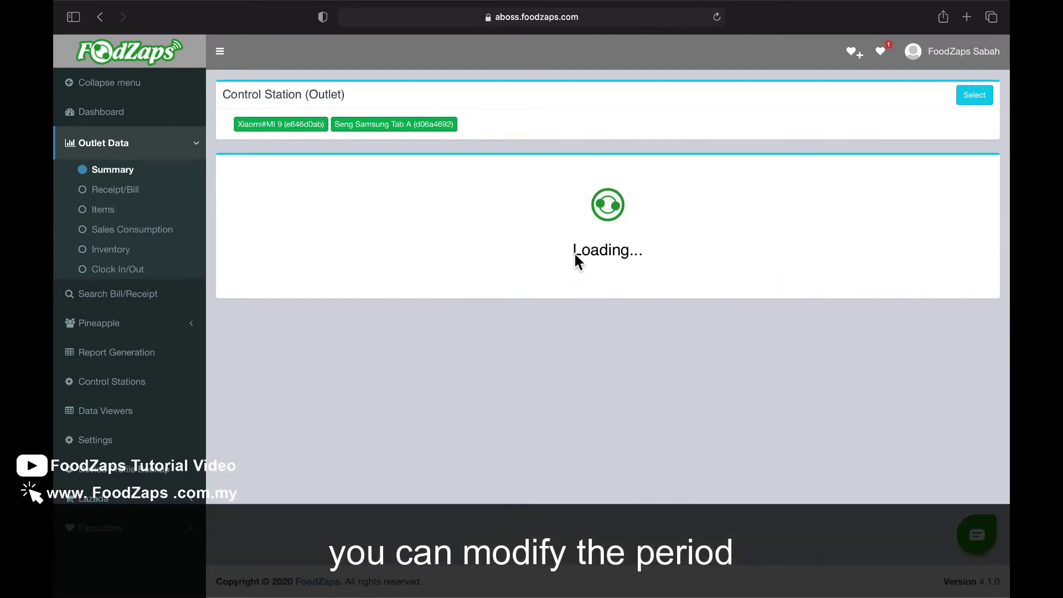
scroll(633, 366, down, 3)
scroll(632, 366, down, 2)
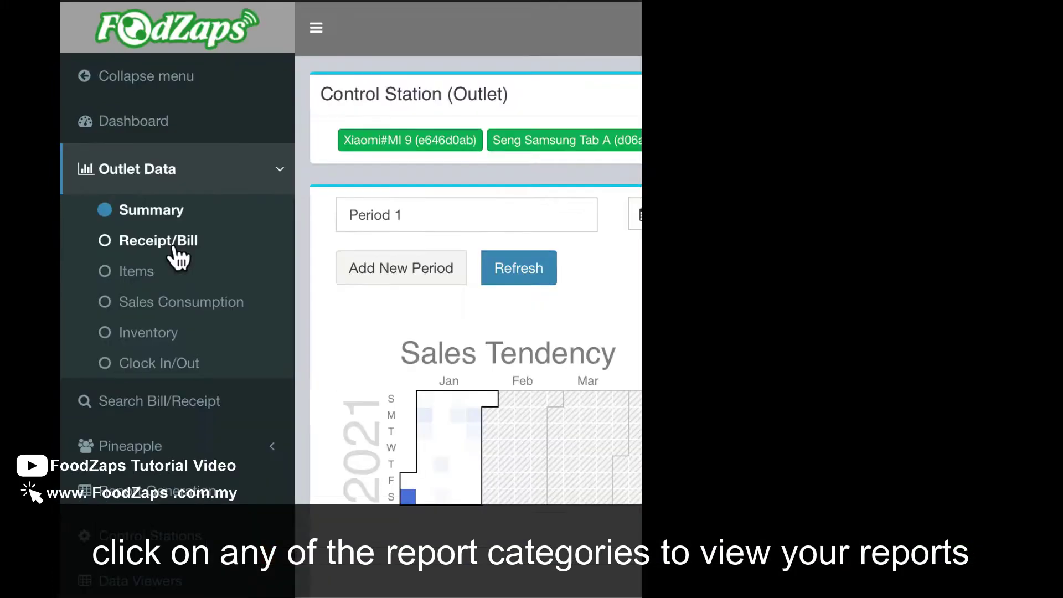
Browse the Receipt/Bill Default, Sales (Monthly) and Net Sales reports in Data view.
click(129, 201)
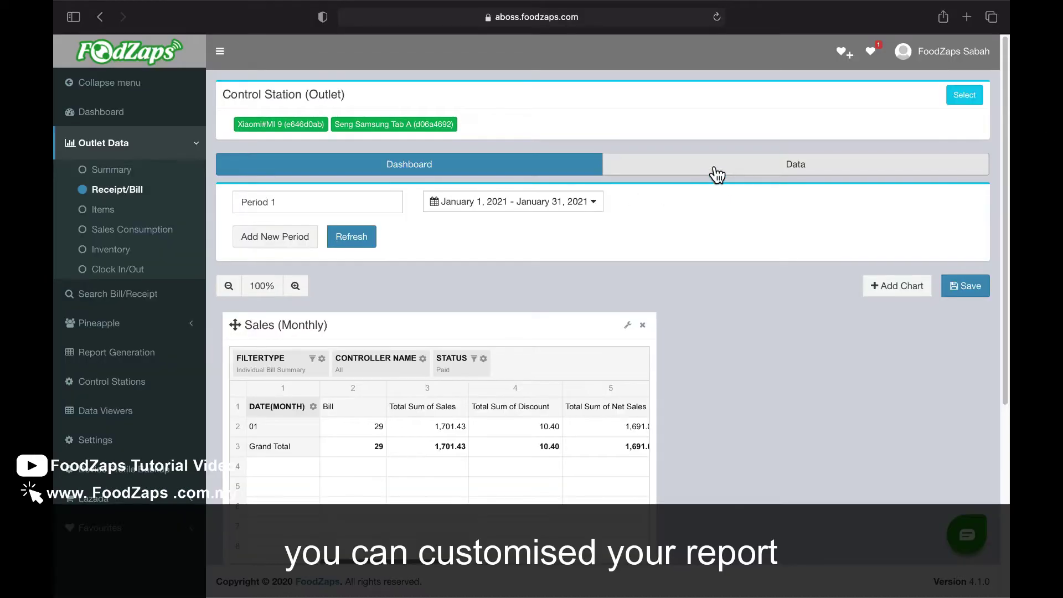
click(712, 168)
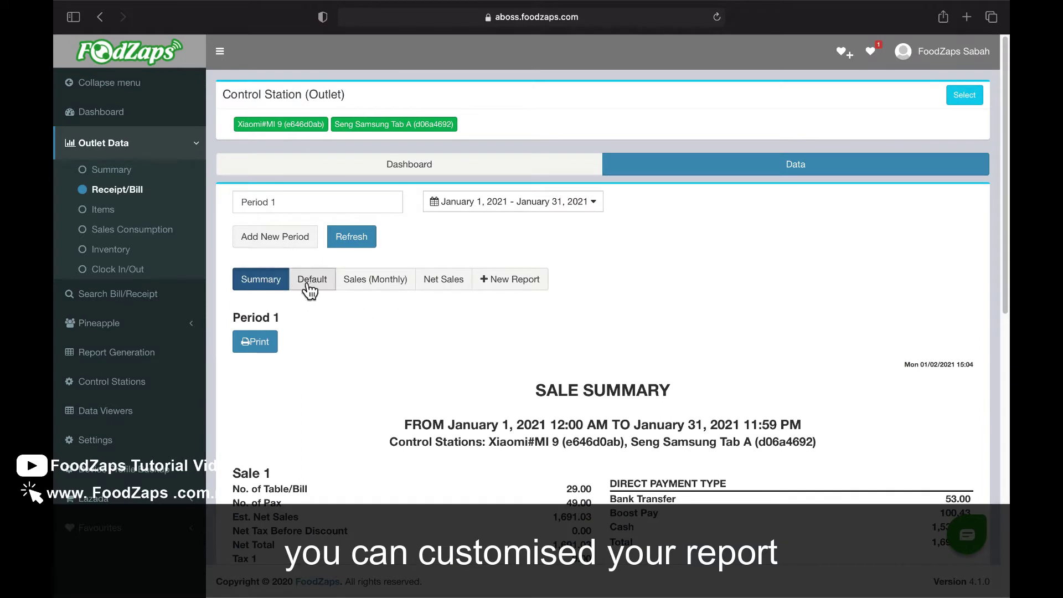
click(311, 287)
click(356, 287)
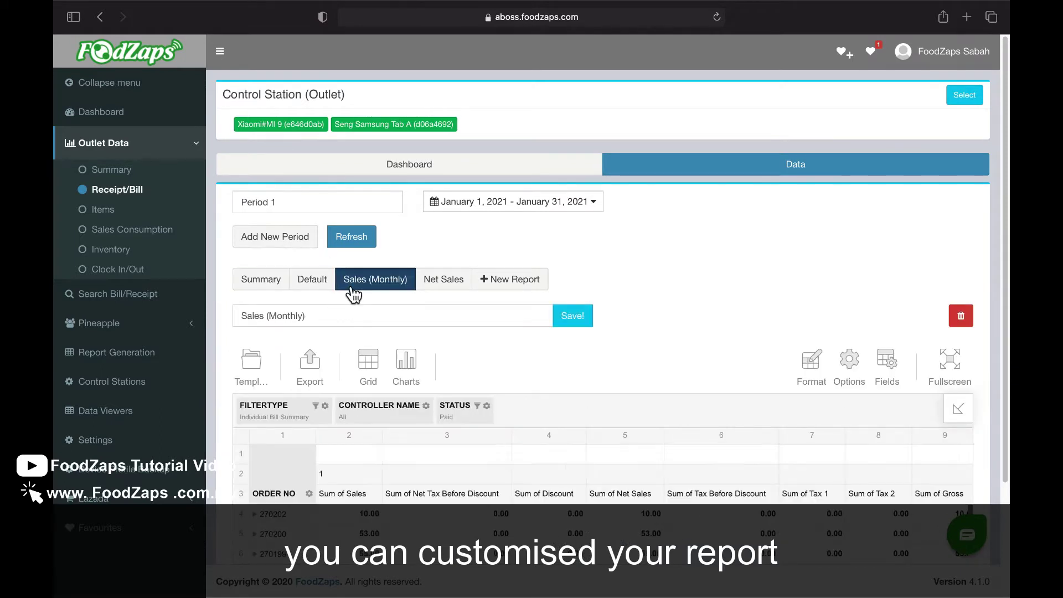
click(450, 284)
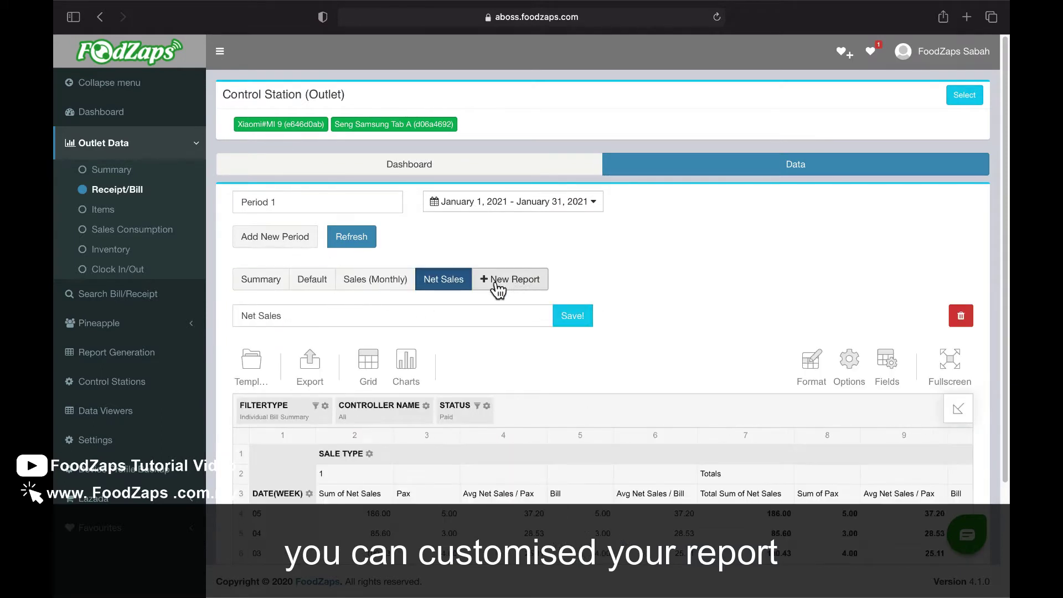
click(495, 203)
click(475, 344)
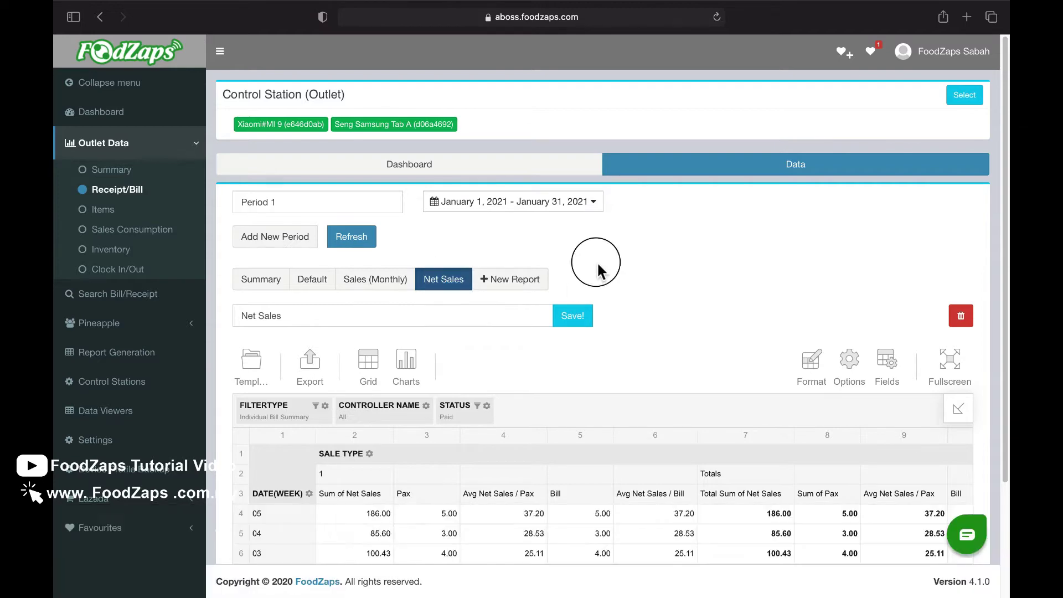
Add a report from the Sales Type template and delete the Net Sales report.
click(516, 284)
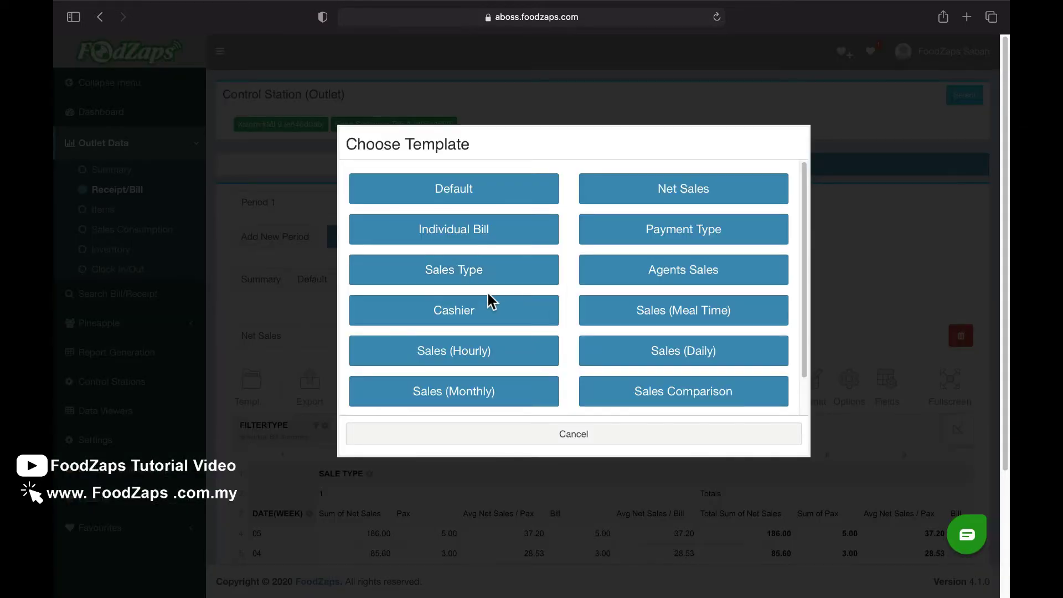
click(505, 276)
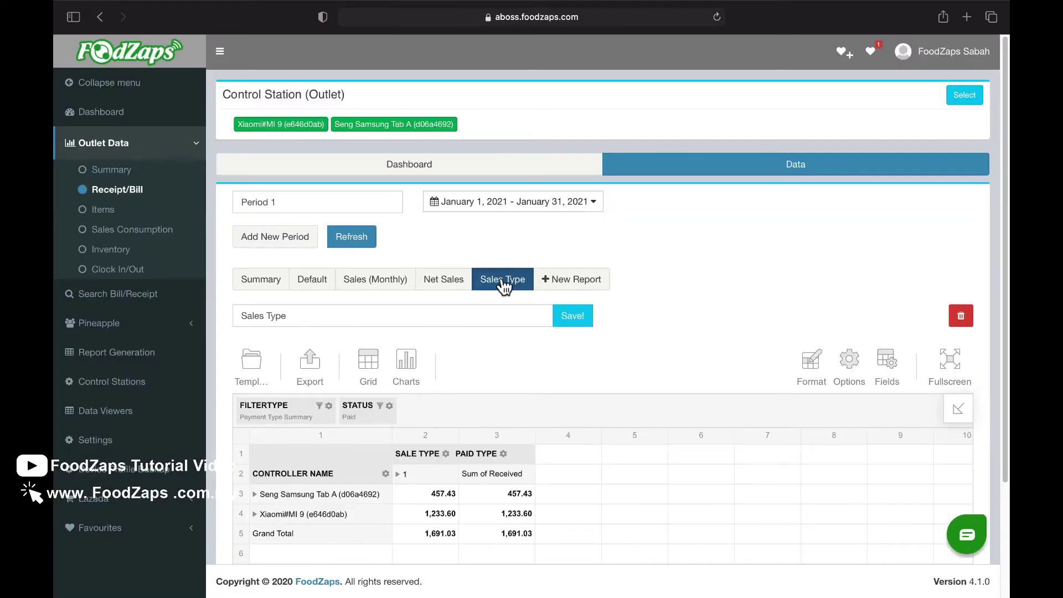
scroll(495, 389, down, 3)
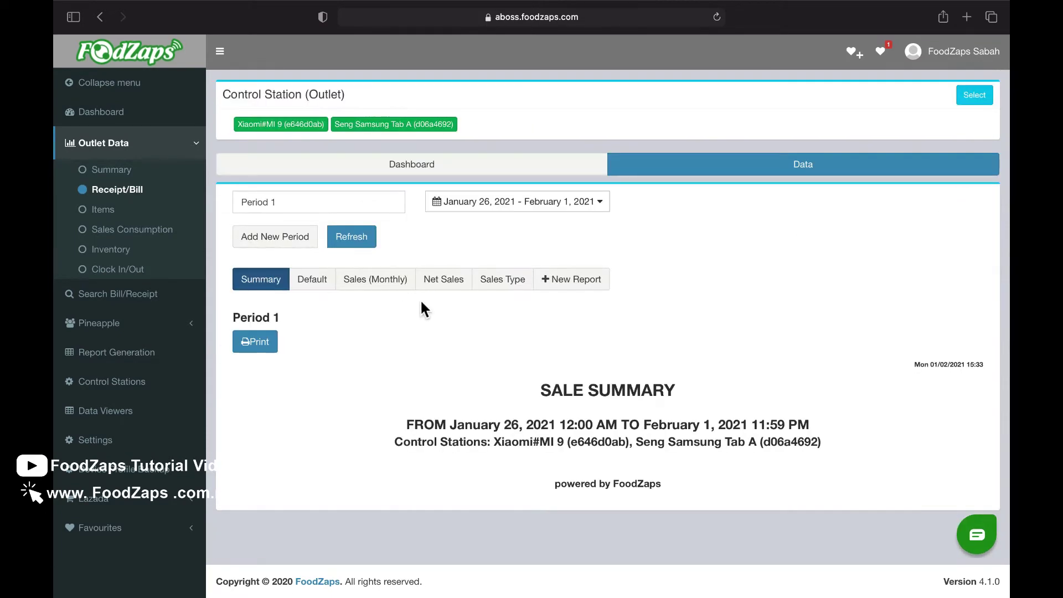
click(445, 283)
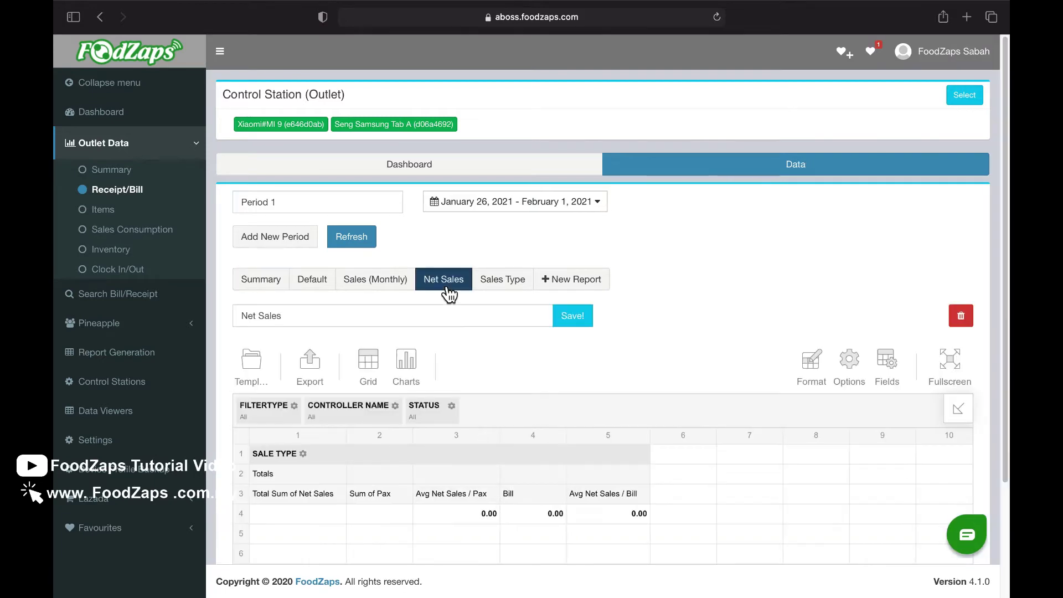
click(962, 318)
click(559, 363)
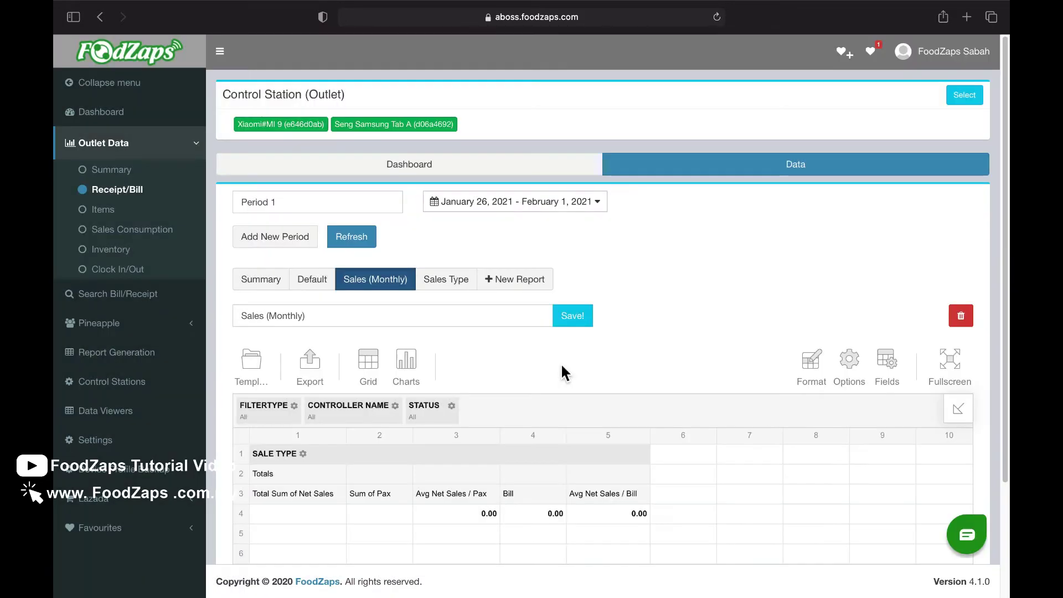
mouse_move(251, 366)
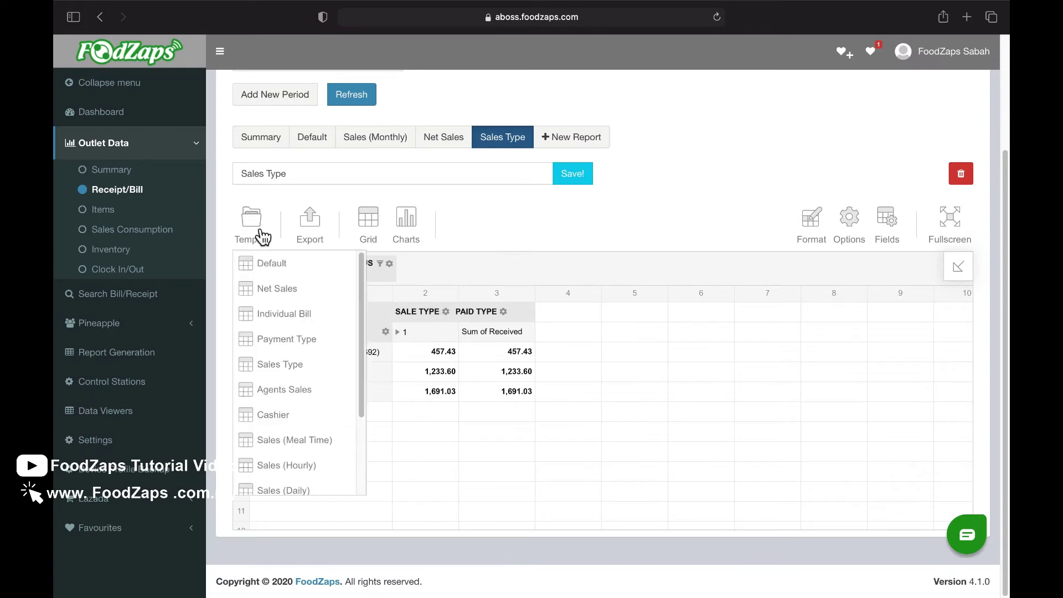
scroll(323, 349, down, 3)
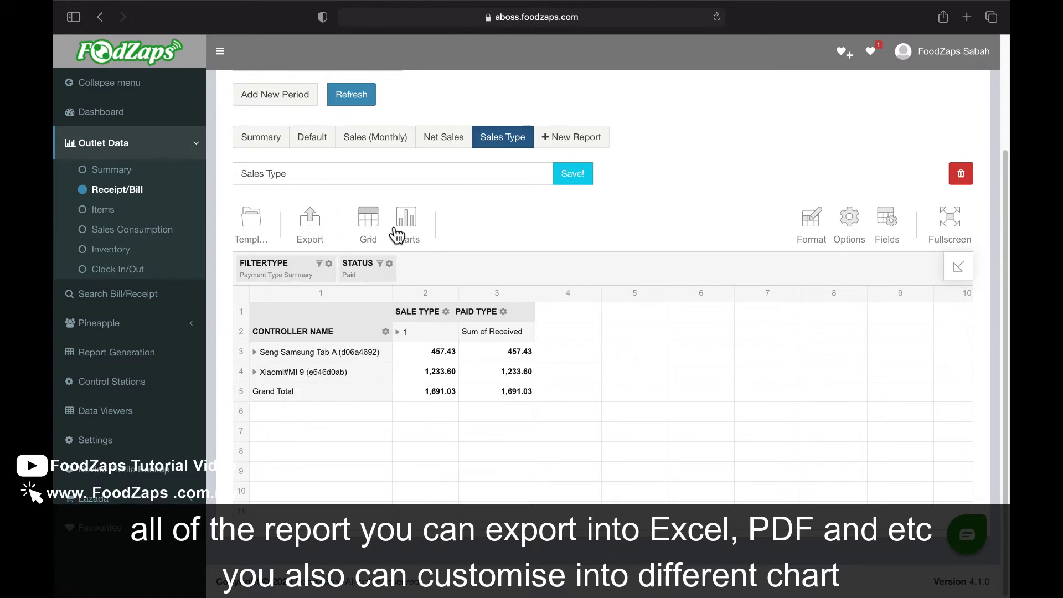
mouse_move(405, 225)
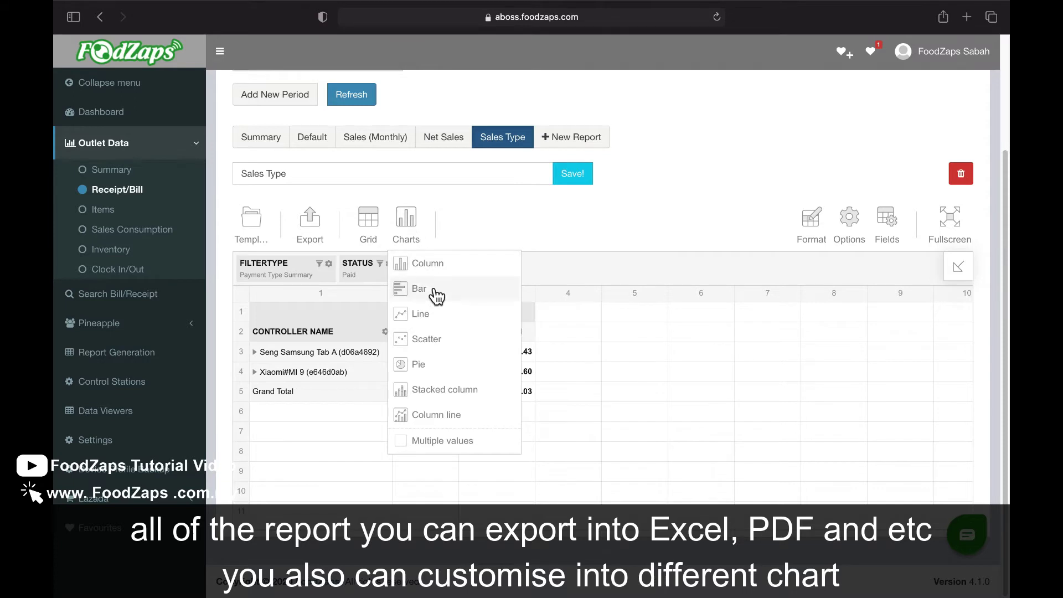
Preview the Sales Type report as bar and pie charts, then return it to Grid.
click(434, 291)
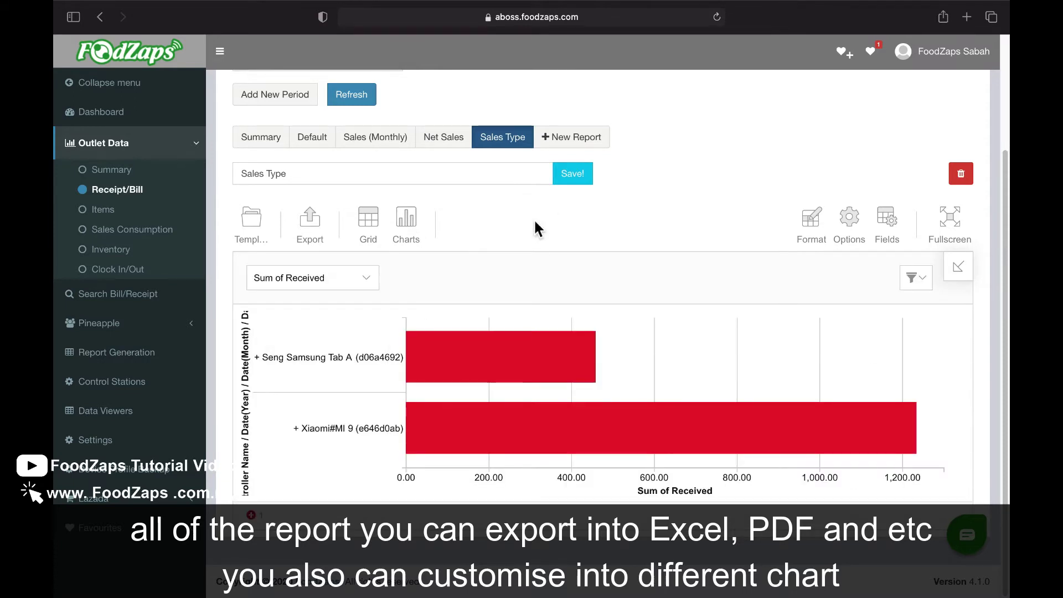
click(434, 366)
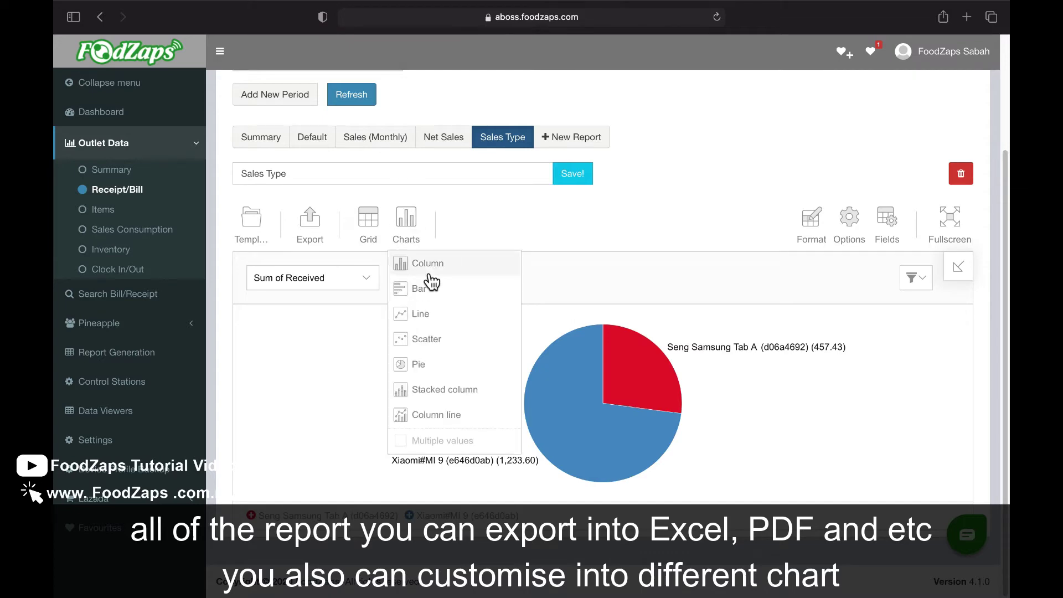
click(428, 264)
click(372, 219)
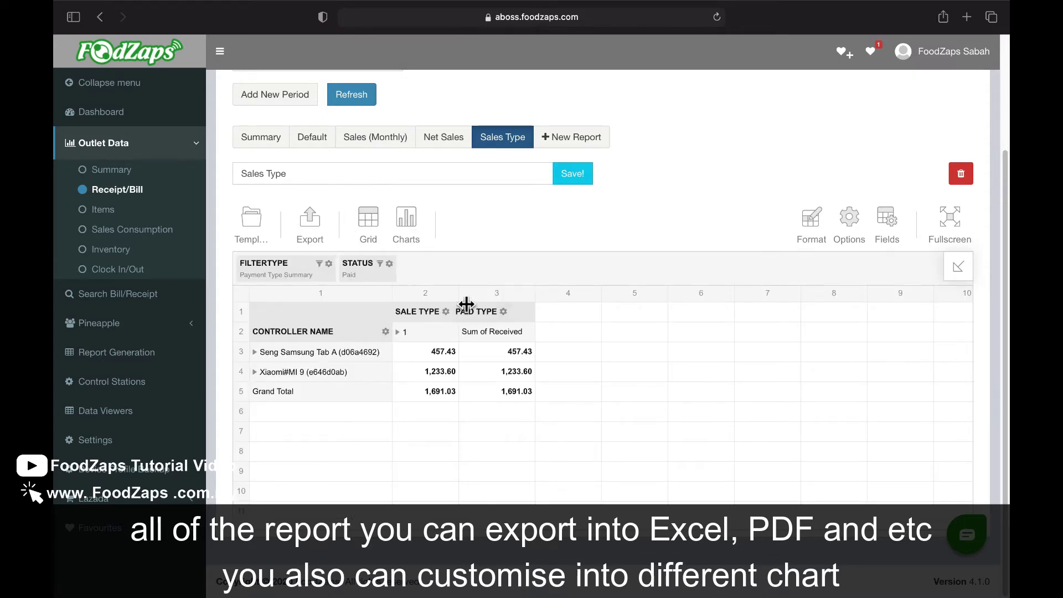
scroll(517, 234, up, 3)
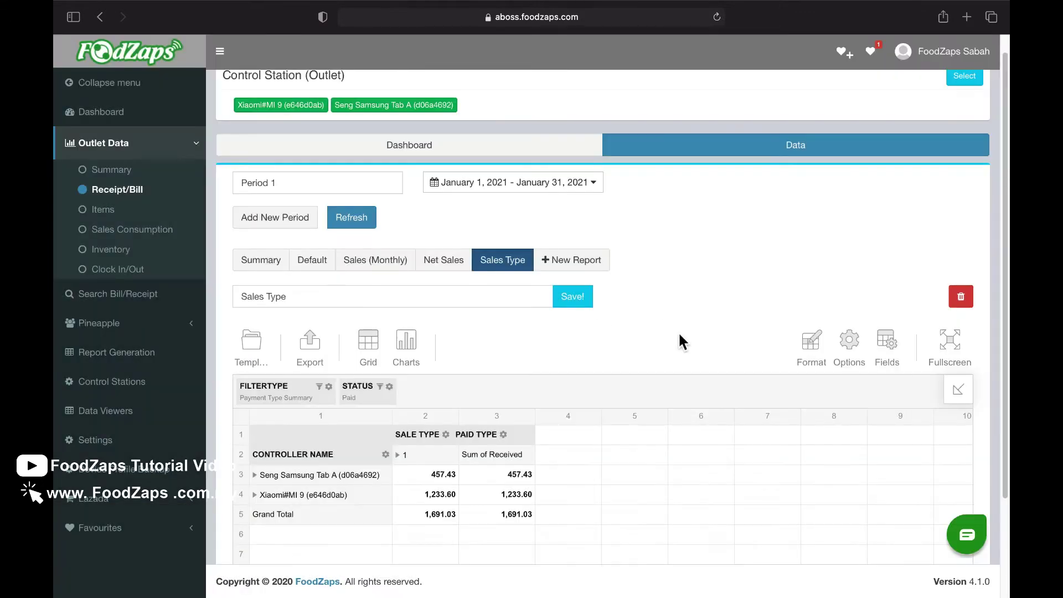
Cancel out of the Format and Options dialogs, then show the table fullscreen.
mouse_move(811, 350)
click(835, 391)
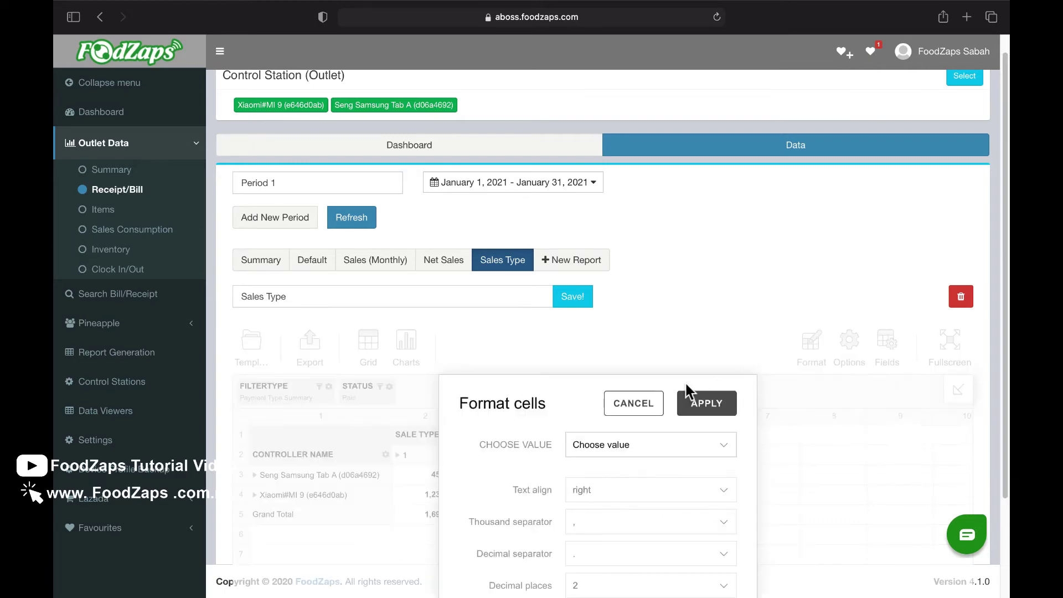
scroll(669, 378, down, 3)
click(649, 278)
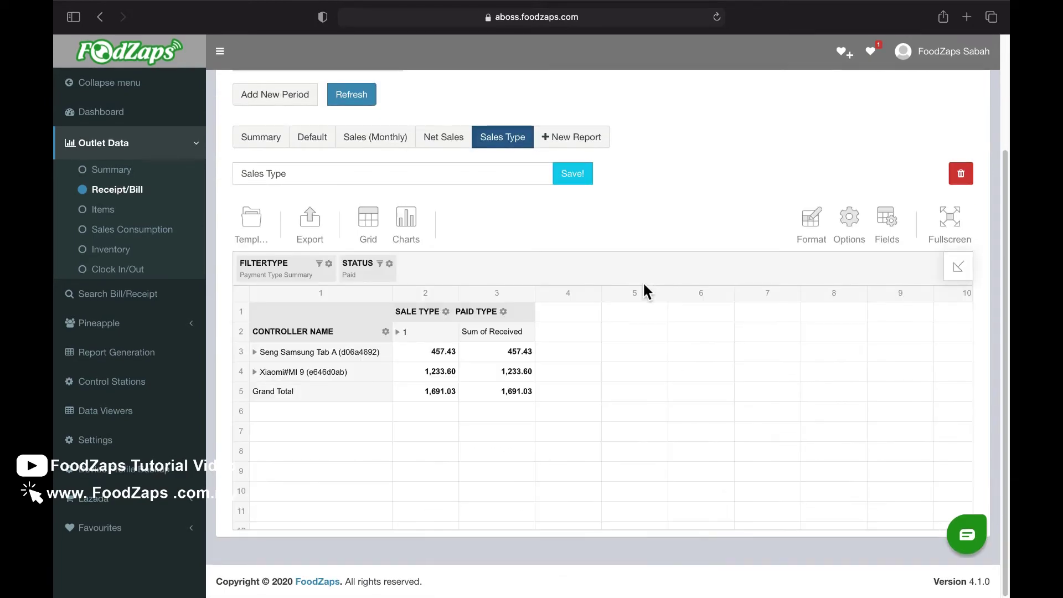
click(849, 226)
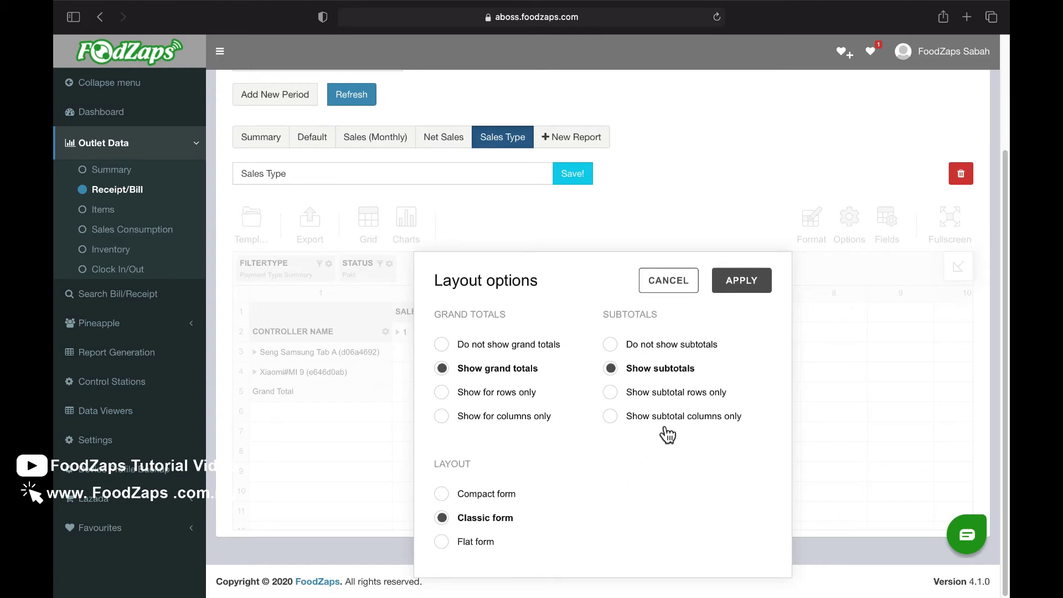
click(670, 280)
click(958, 235)
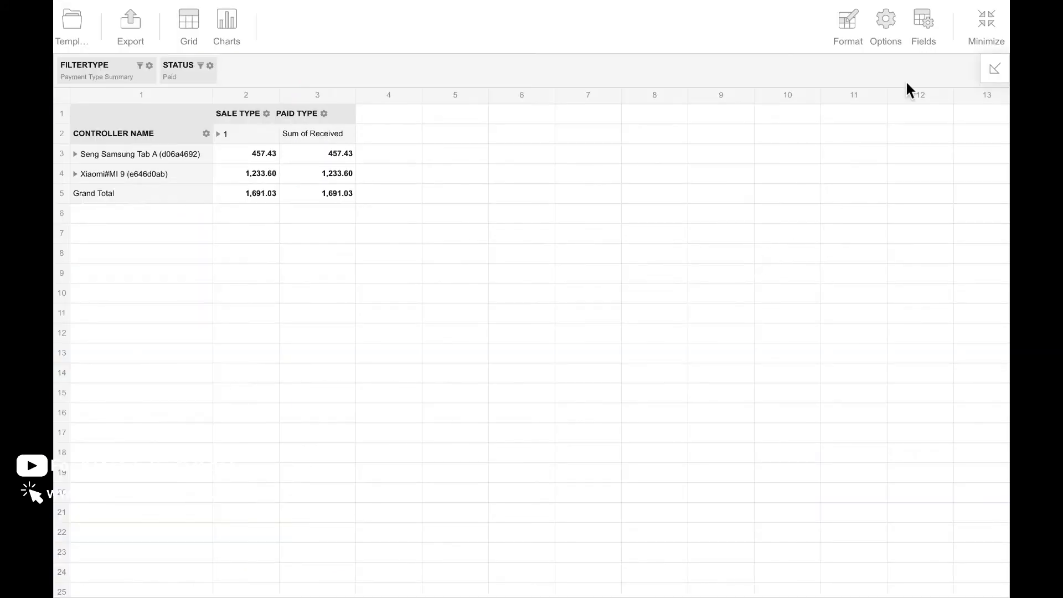
Exit fullscreen and add a Payment Type chart to the dashboard.
click(984, 24)
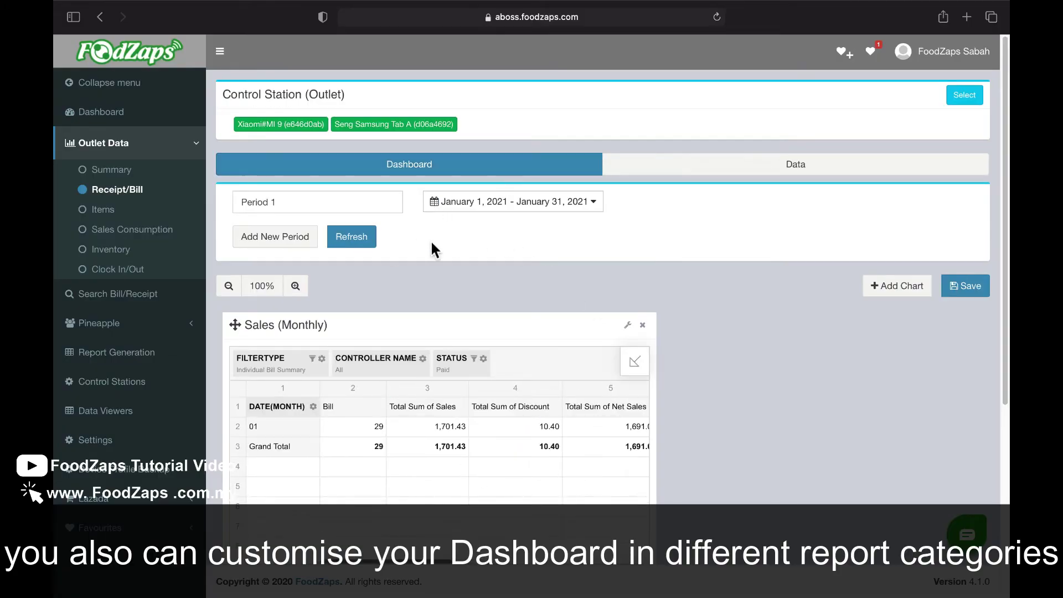
click(909, 292)
scroll(690, 338, down, 1)
scroll(676, 323, down, 2)
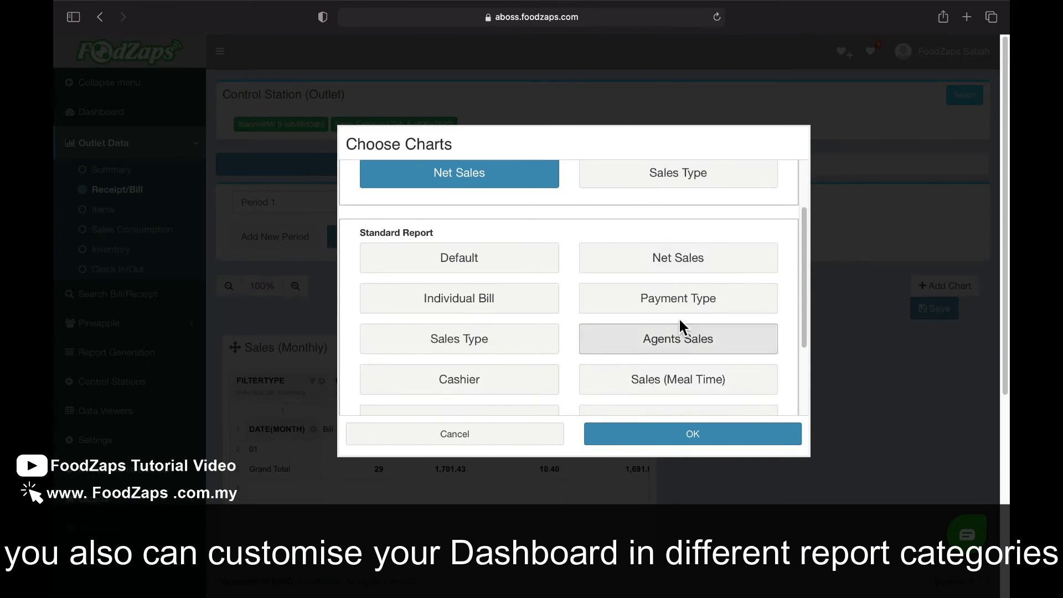
click(642, 308)
click(677, 438)
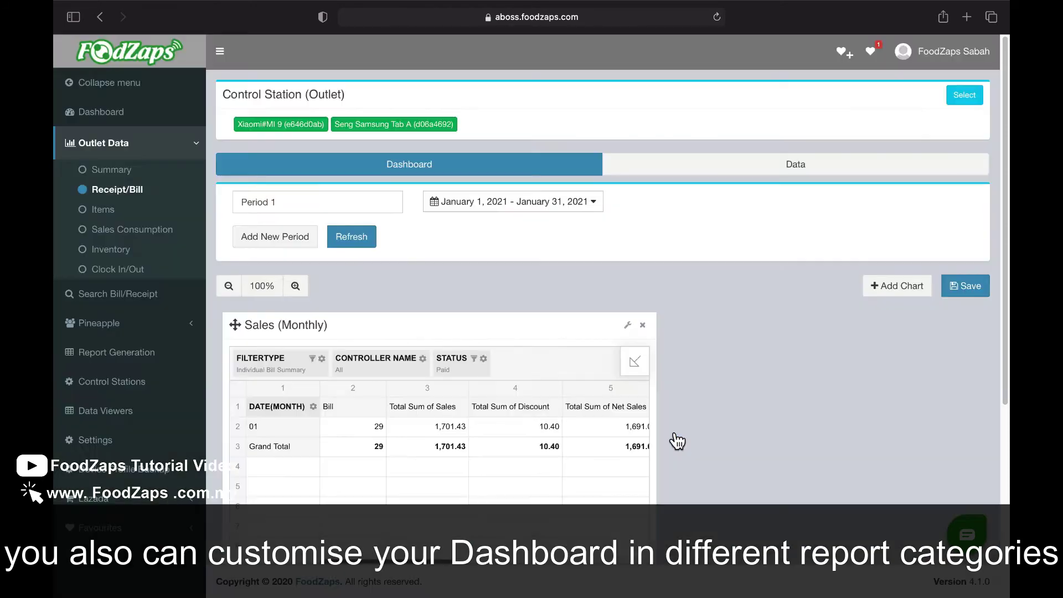
scroll(526, 351, down, 10)
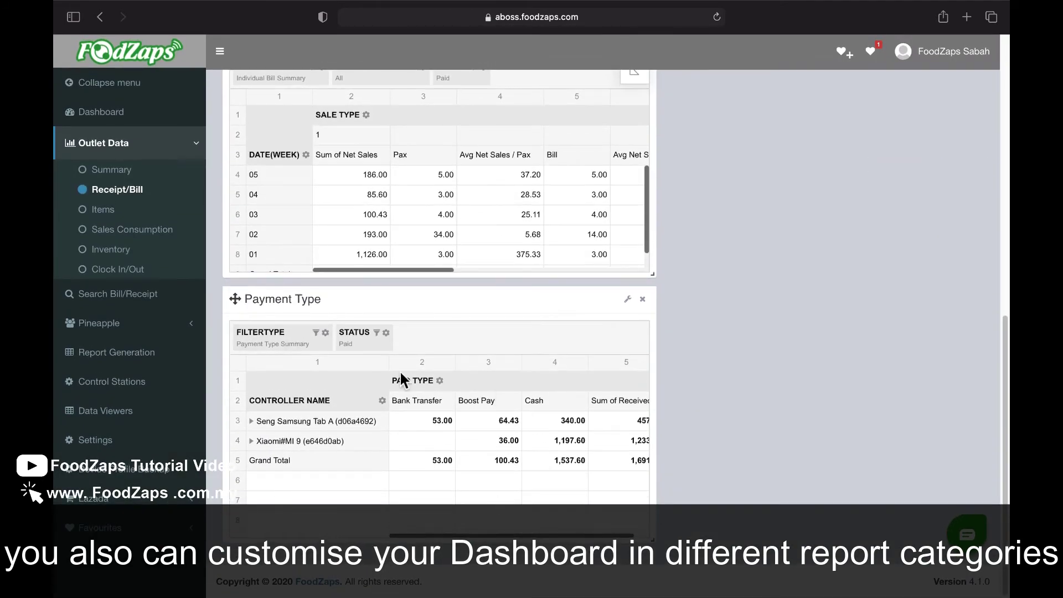
scroll(580, 372, up, 10)
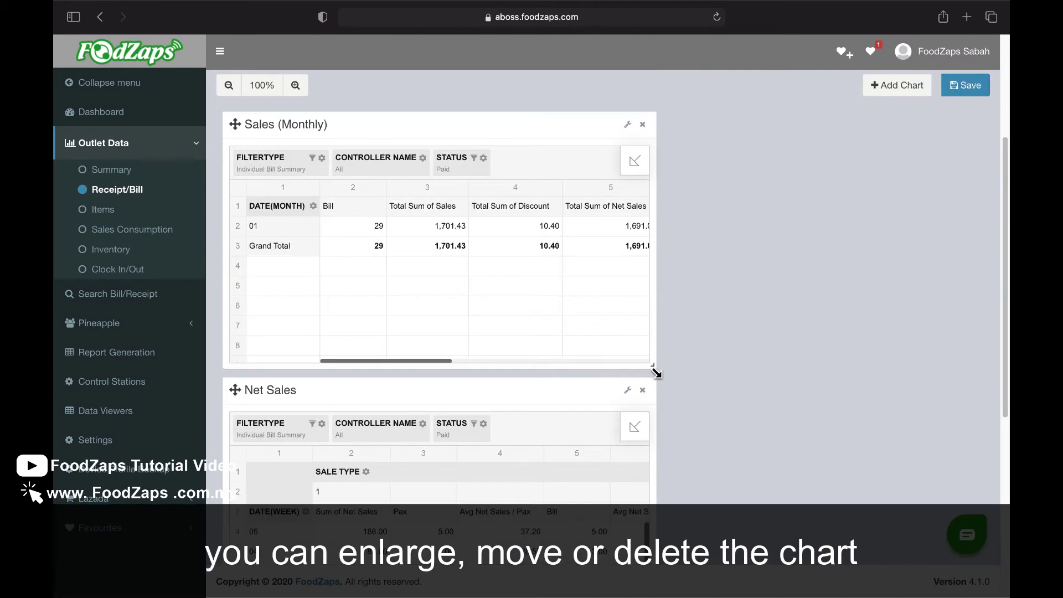
Narrow Sales (Monthly), place Net Sales beside it, and go to Report Generation.
drag(652, 368, 491, 359)
scroll(616, 415, down, 3)
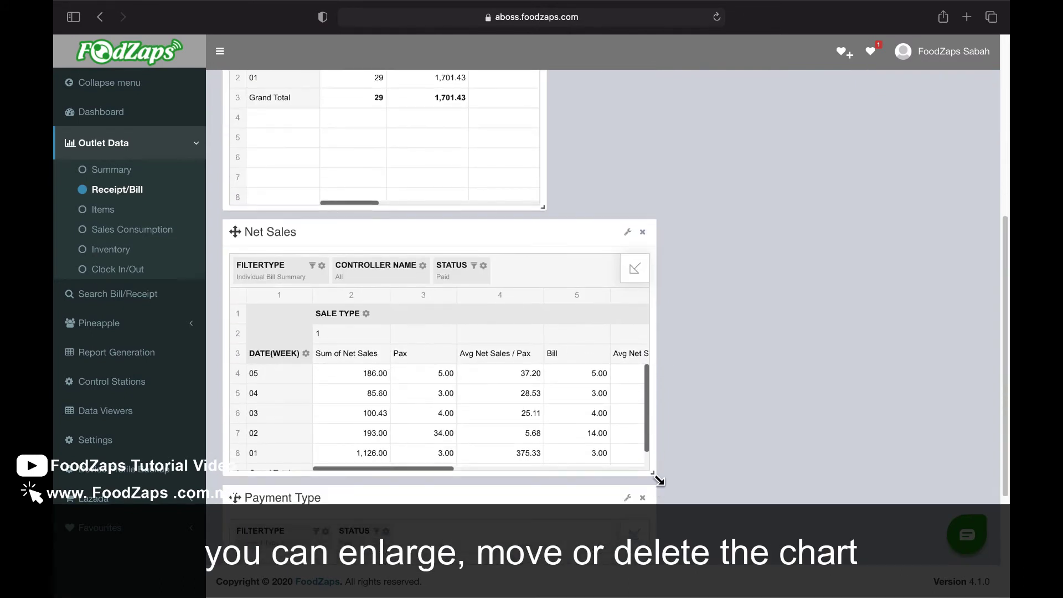
drag(654, 476, 667, 429)
scroll(509, 324, up, 3)
scroll(465, 333, up, 1)
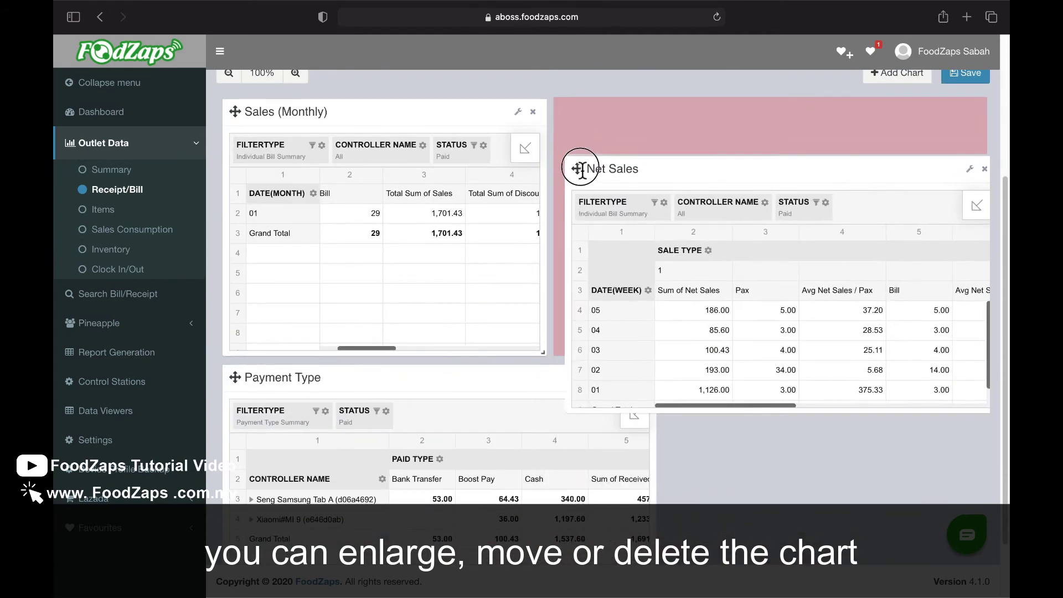
drag(237, 379, 569, 137)
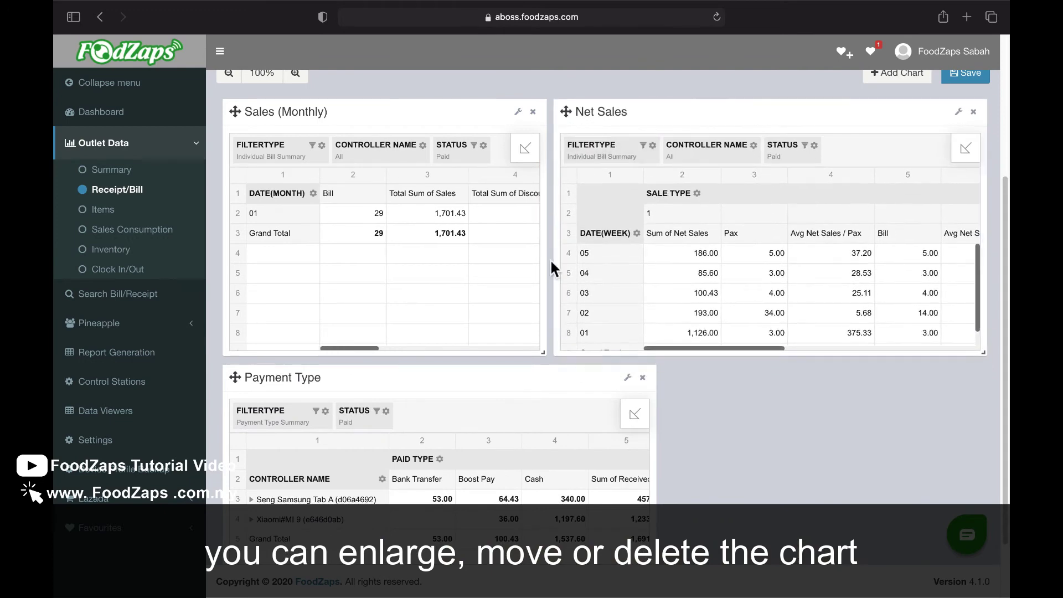
scroll(651, 416, up, 4)
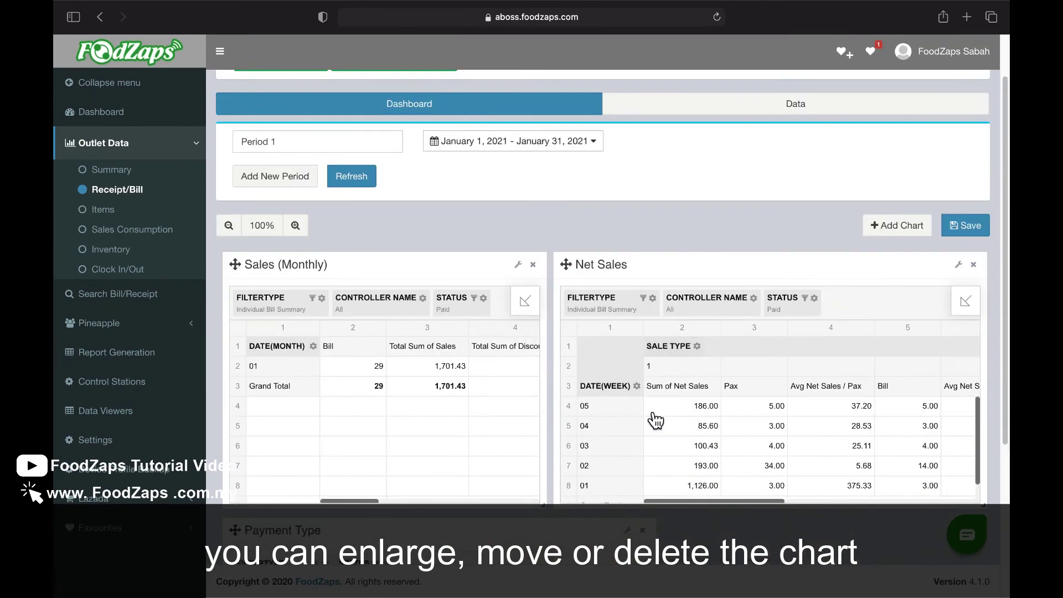
scroll(649, 409, down, 2)
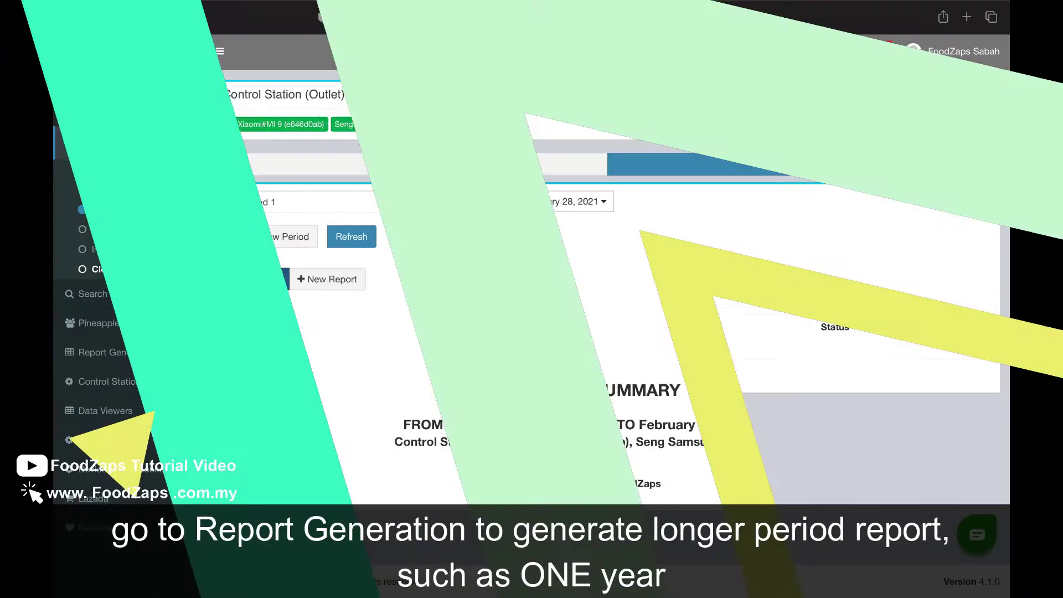
click(143, 233)
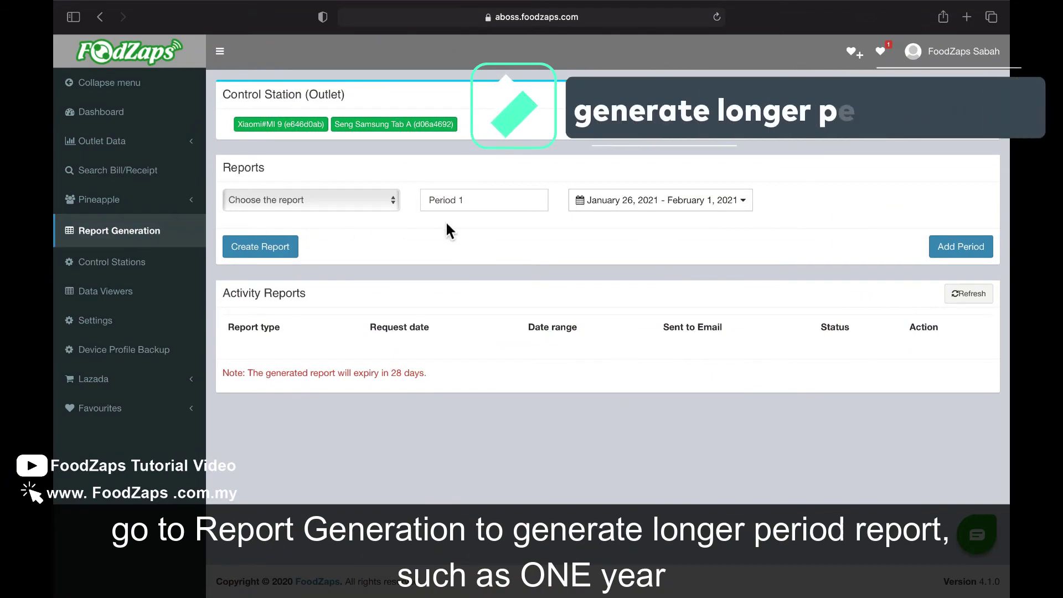
Create a RECEIPT/BILL report for Last Year, covering all of 2020.
click(616, 209)
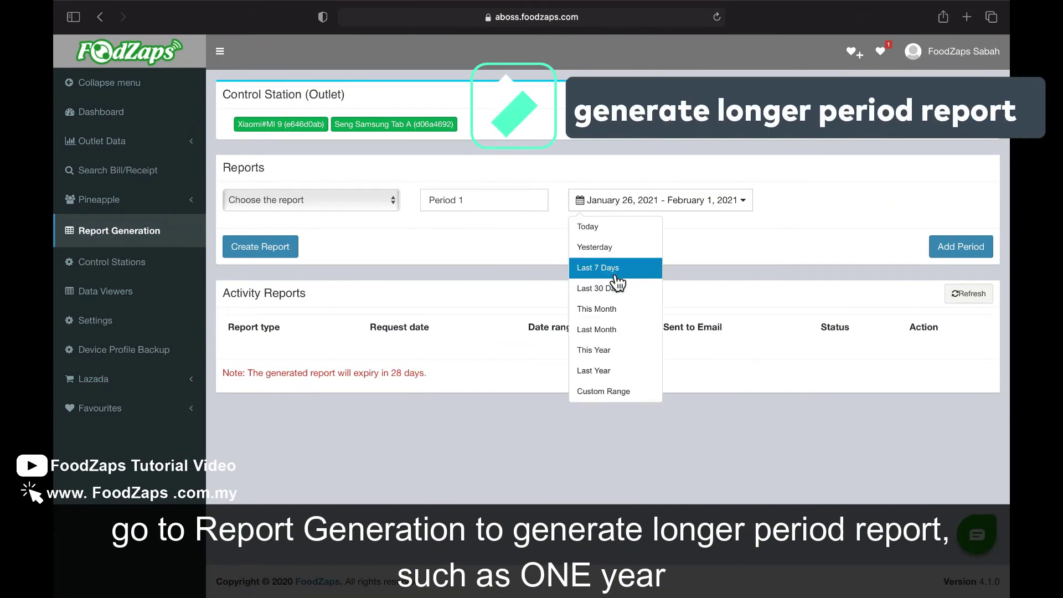
click(606, 377)
click(312, 200)
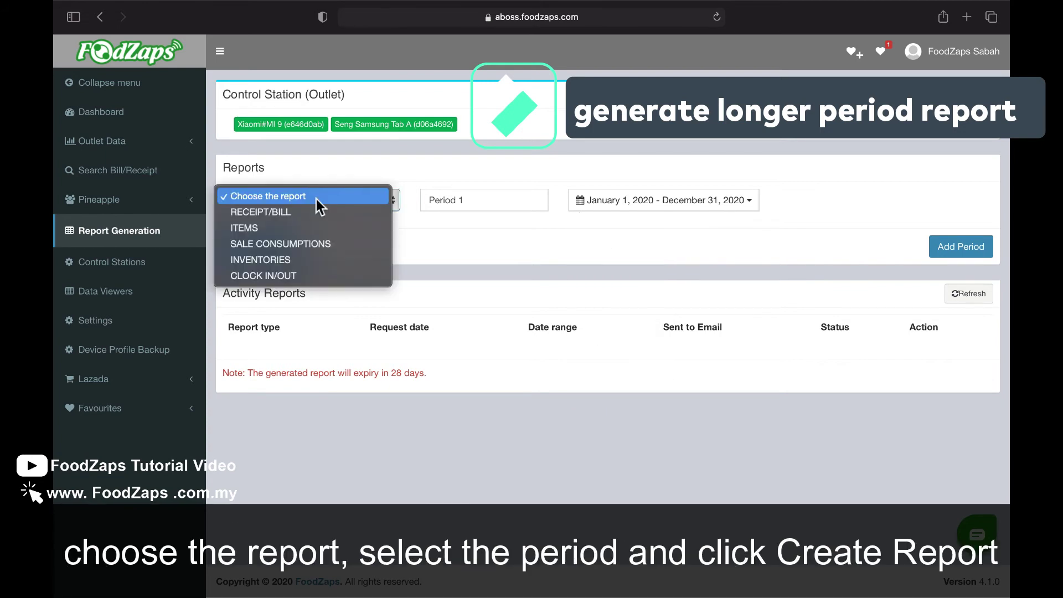
click(317, 212)
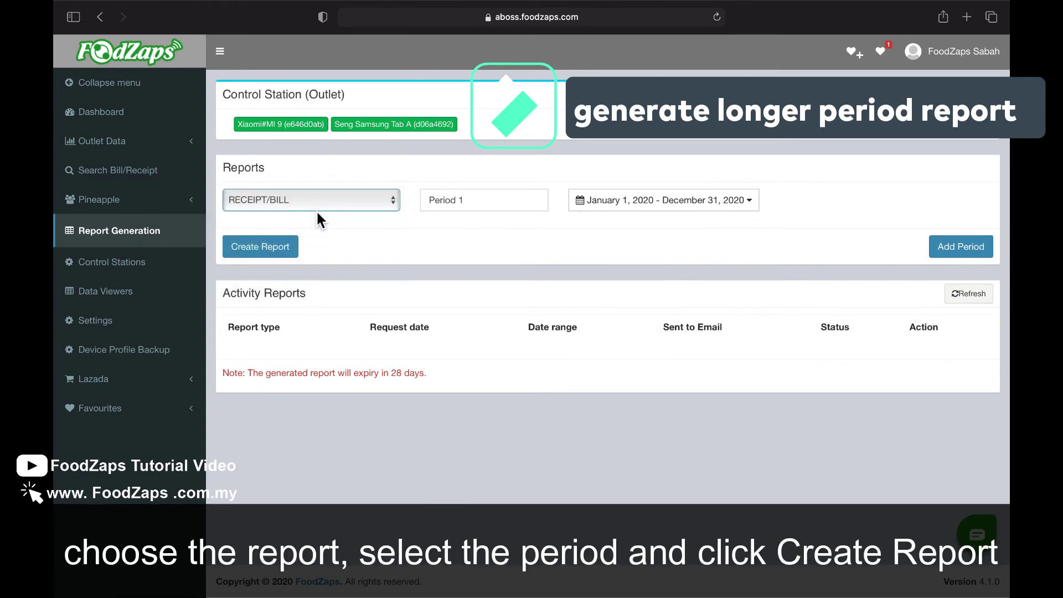
click(281, 258)
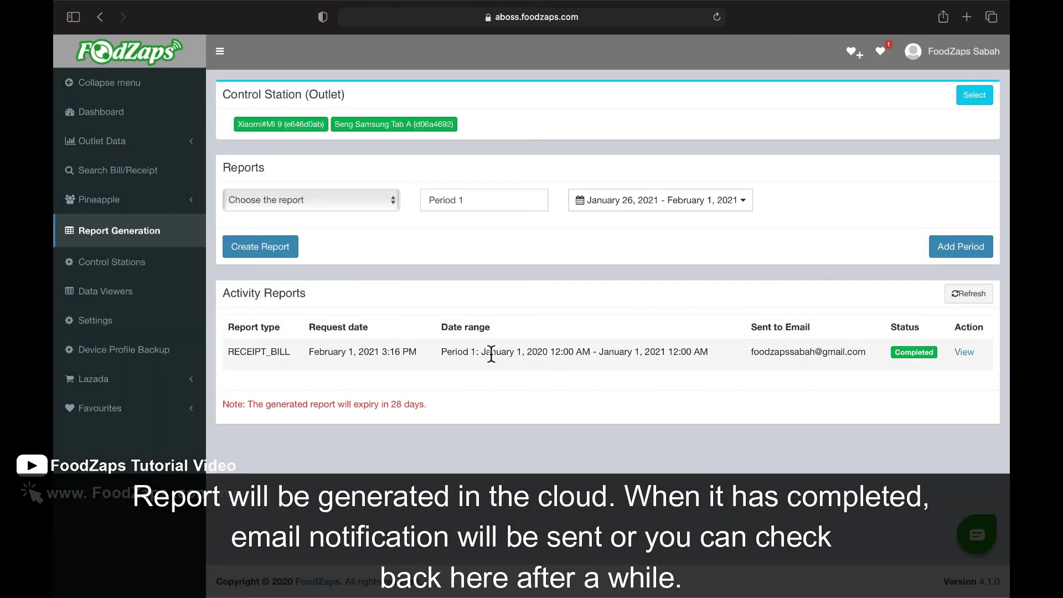
View the completed RECEIPT_BILL report's Sale Summary in a new tab.
click(963, 352)
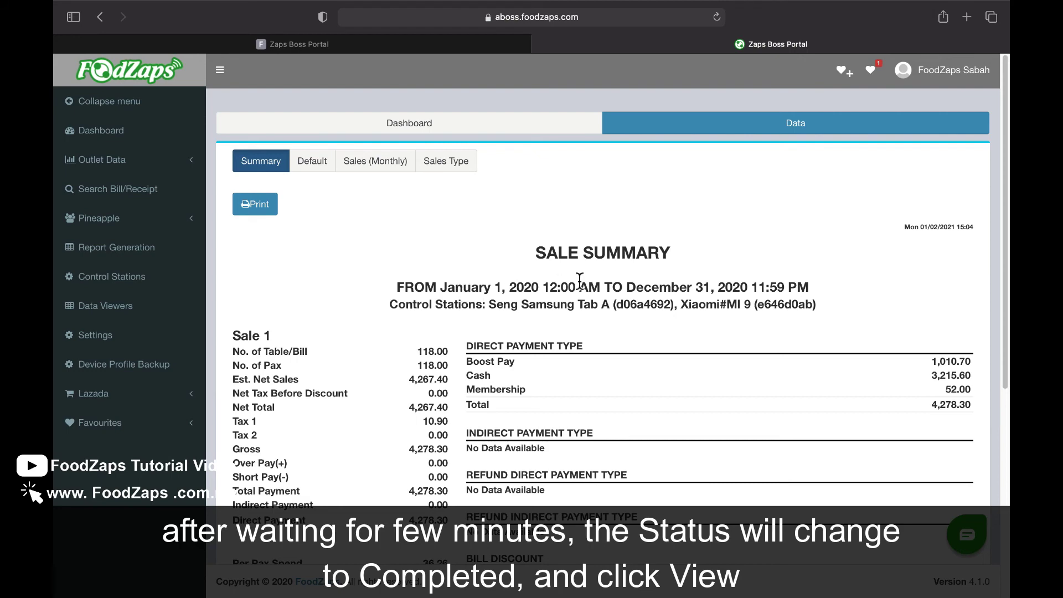
scroll(686, 331, down, 3)
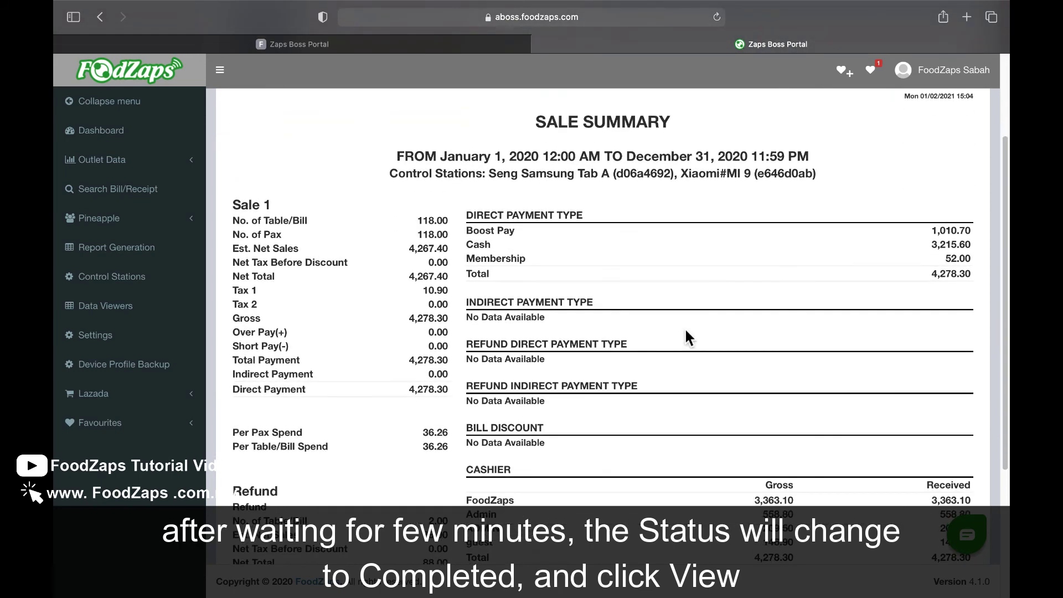
scroll(594, 310, down, 6)
scroll(595, 310, up, 10)
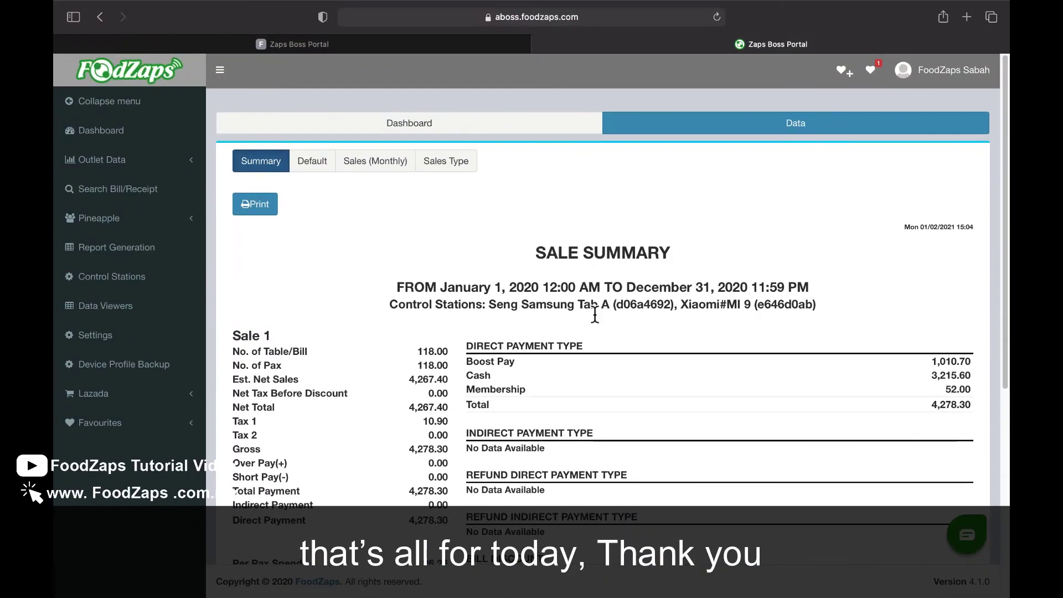